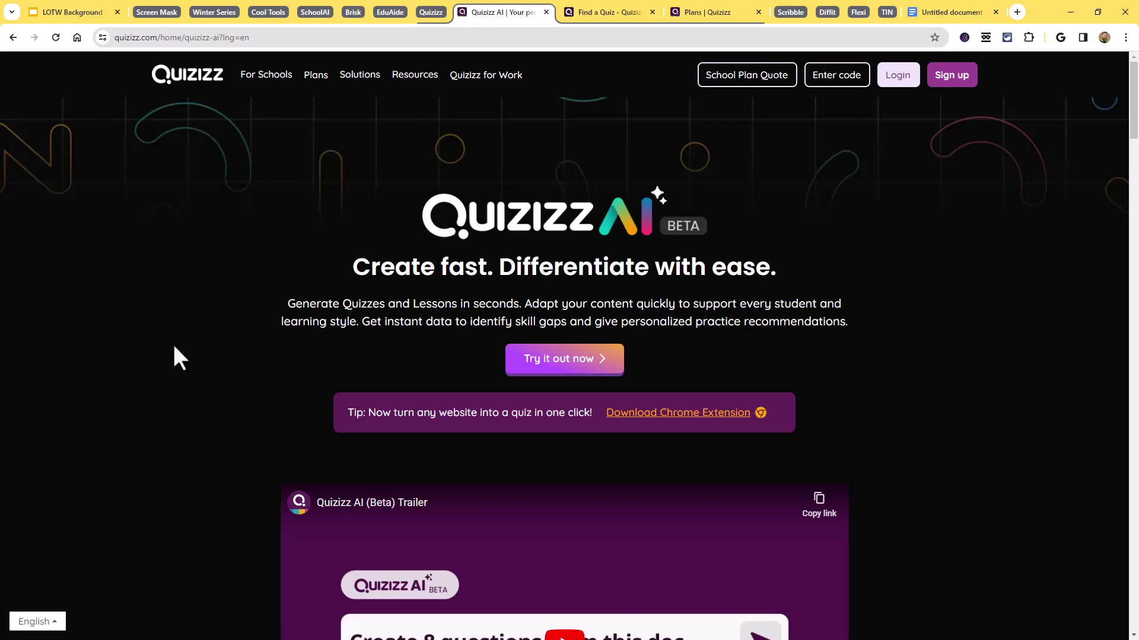
# Scroll the Quizizz AI page past Create to the Enhance section's prompts like 'Make it sound like Yoda'
pyautogui.scroll(-12, 176, 338)
pyautogui.scroll(-12, 175, 339)
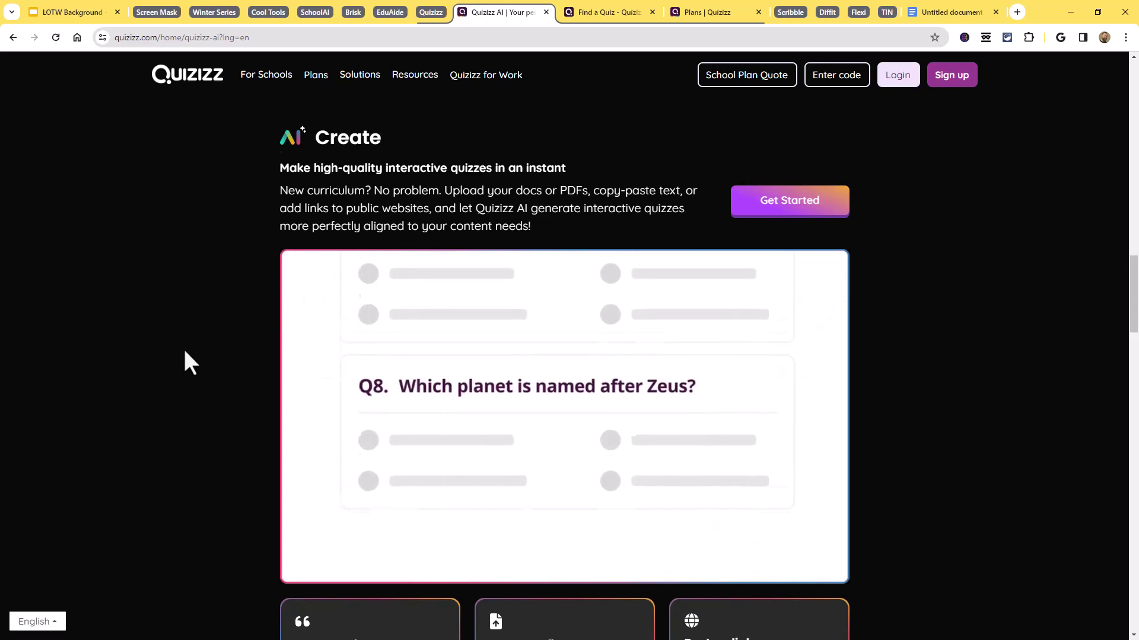
pyautogui.scroll(-10, 189, 361)
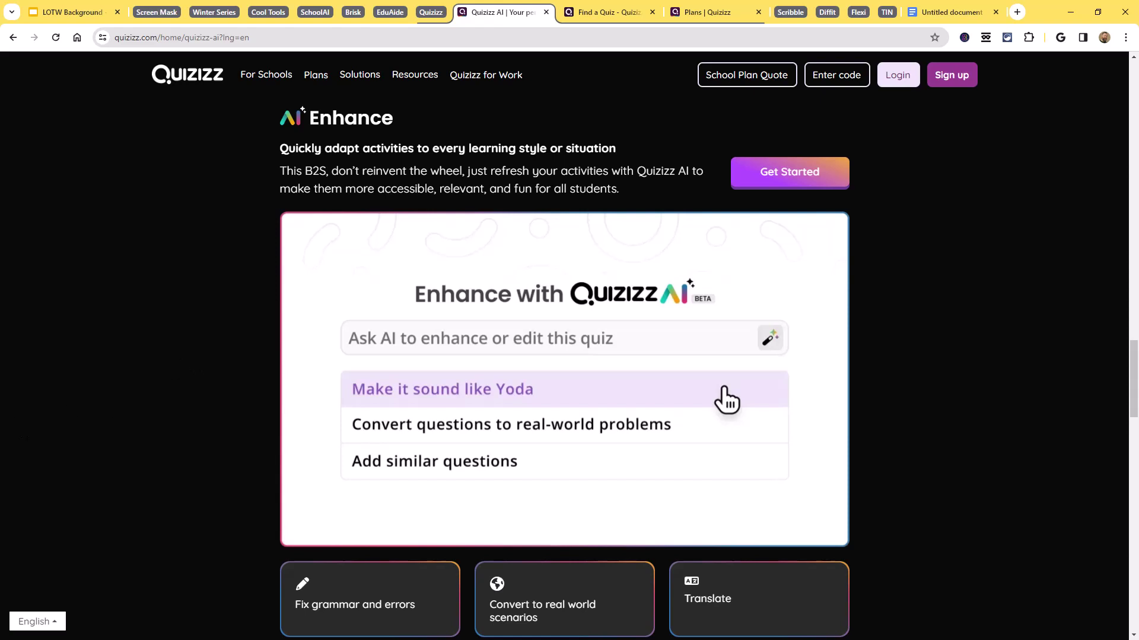
# Return to the Quizizz dashboard and start an AI quiz from a YouTube video link
pyautogui.click(606, 14)
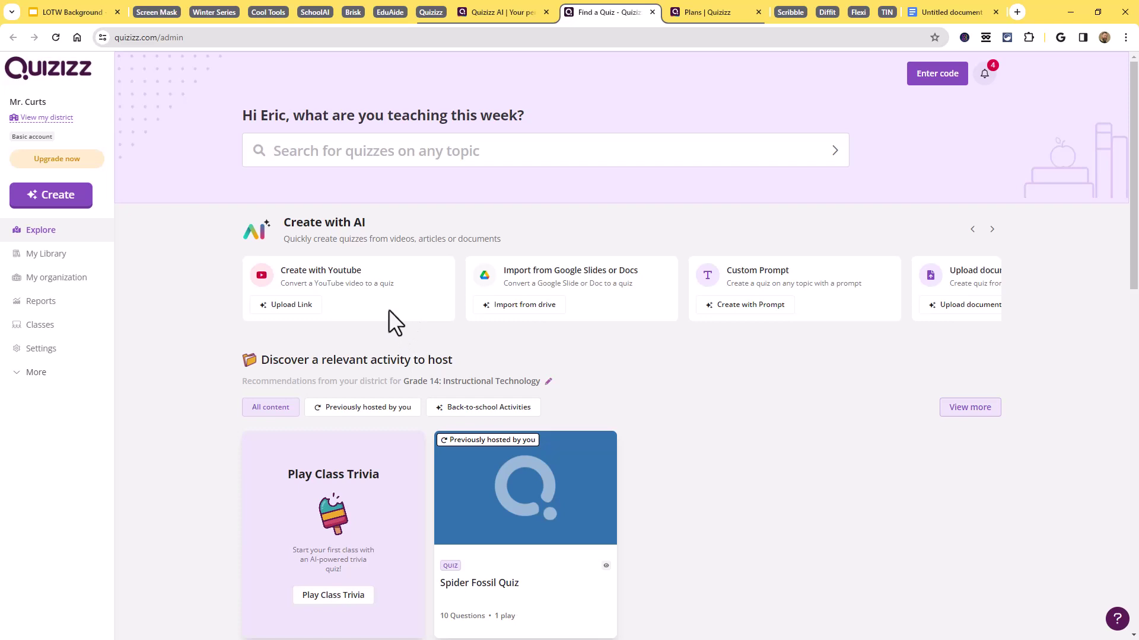
pyautogui.click(302, 305)
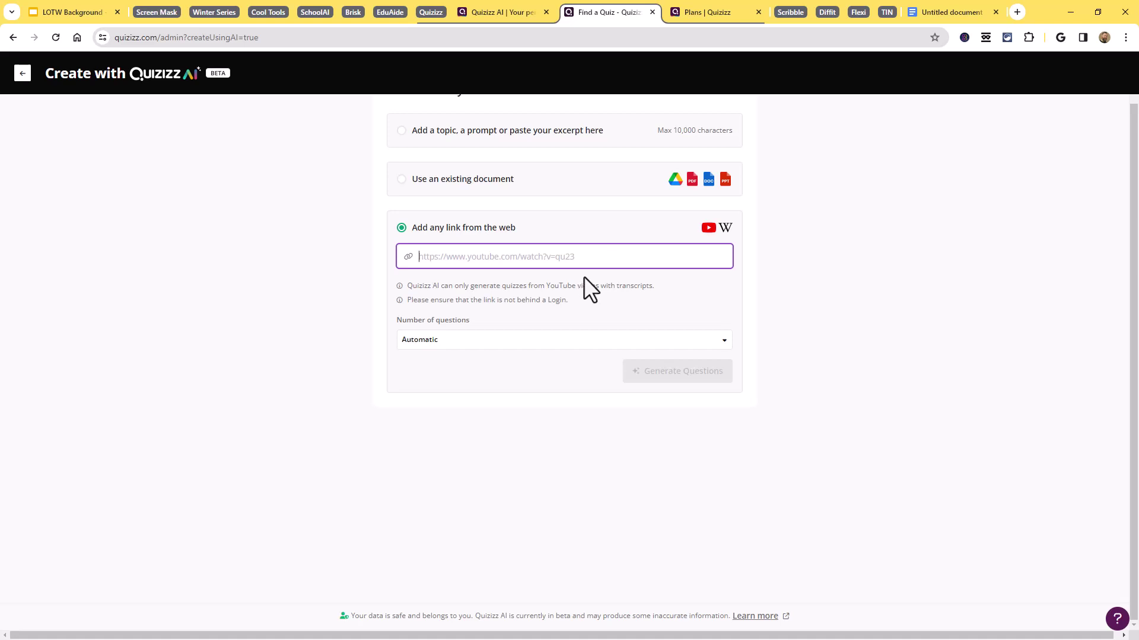
# Switch the AI quiz source from web link to a typed topic, prompt or excerpt
pyautogui.scroll(1, 563, 292)
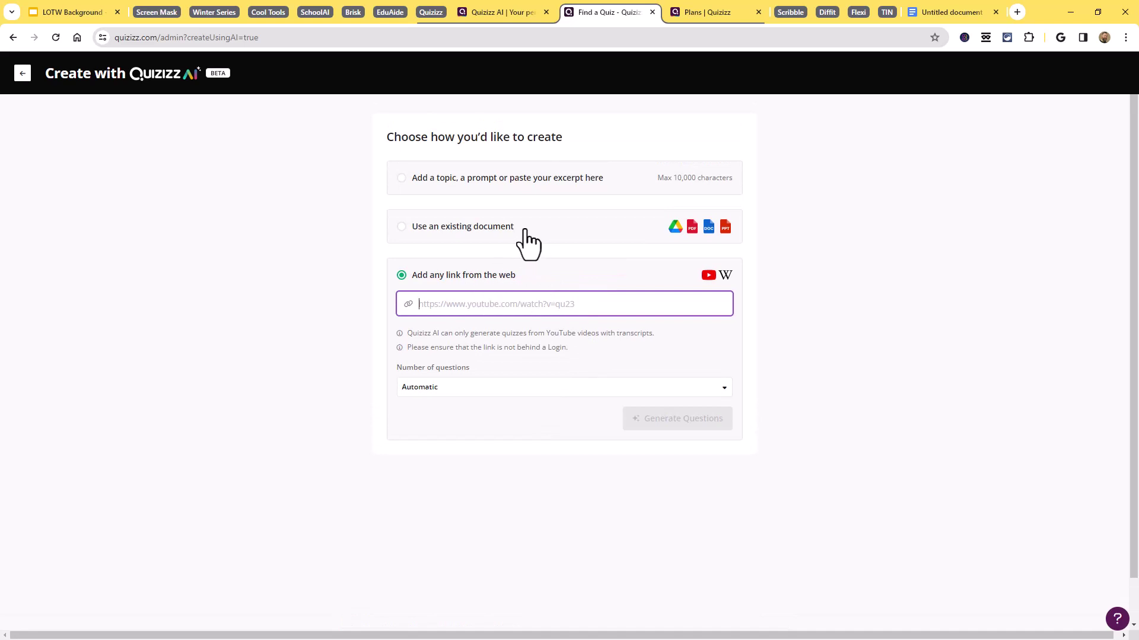
pyautogui.click(501, 227)
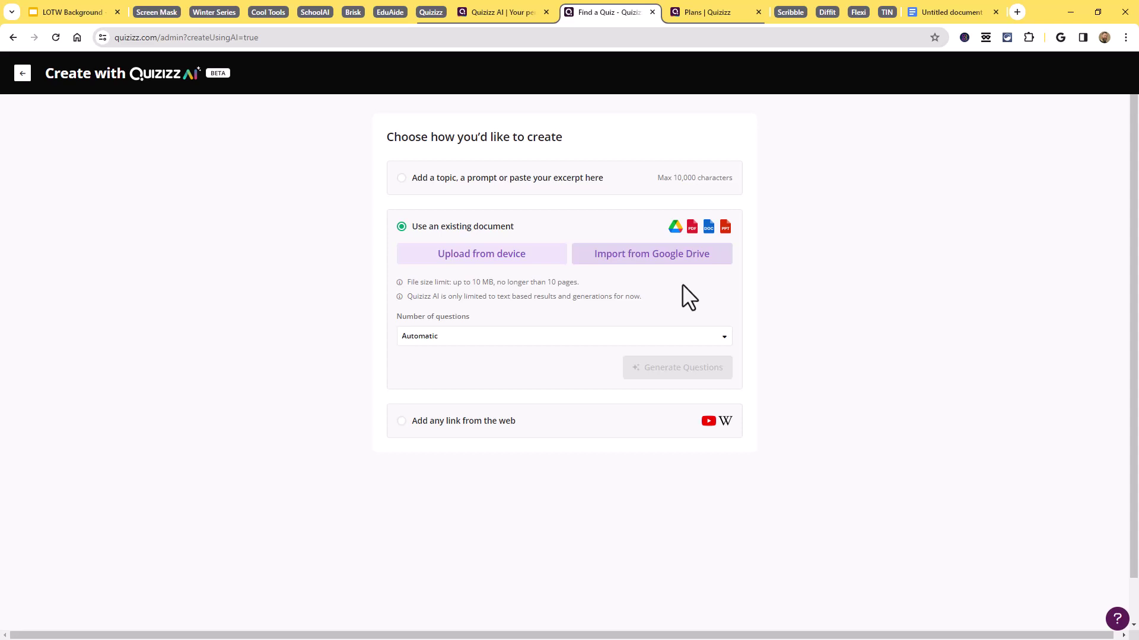
pyautogui.click(543, 186)
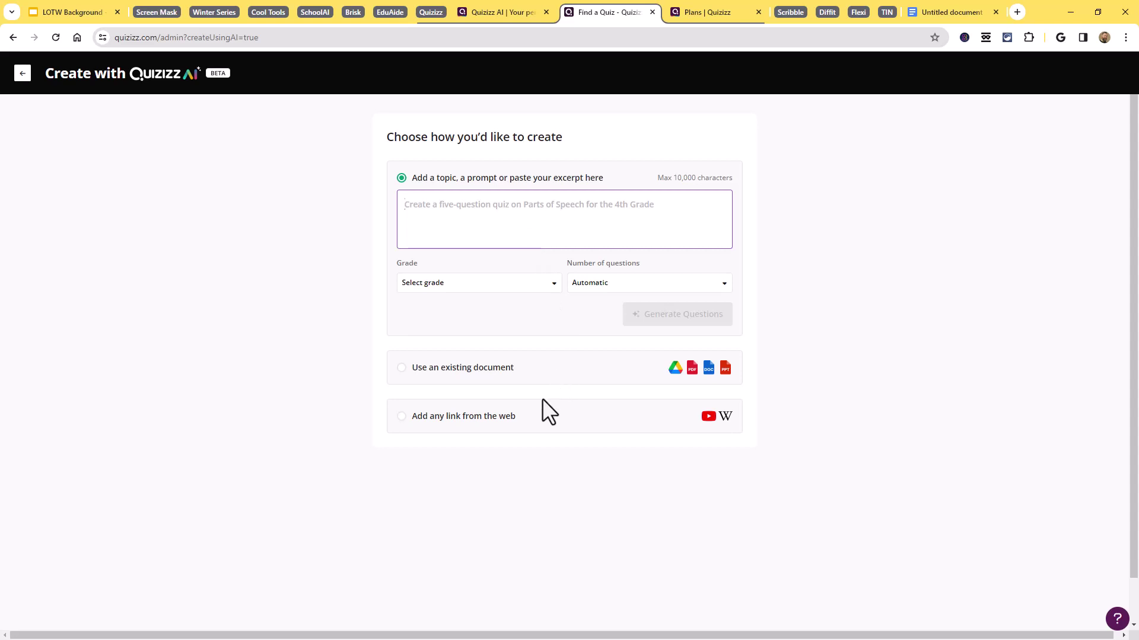
# Use the pasted YouTube video URL as the web-link source and set 5 questions
pyautogui.click(524, 418)
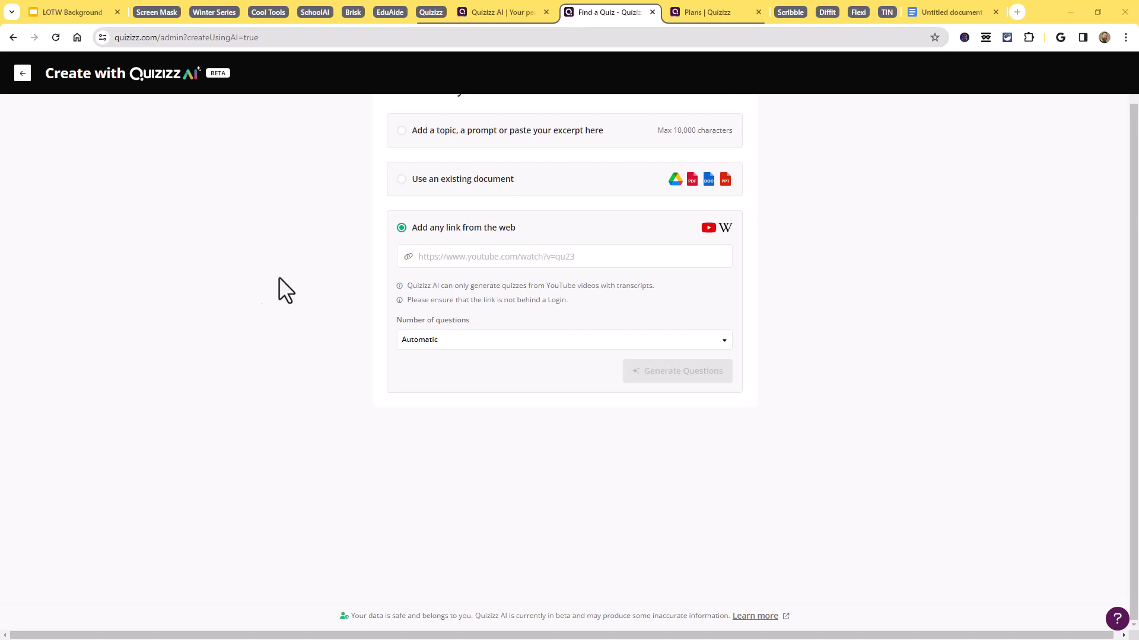
pyautogui.click(554, 257)
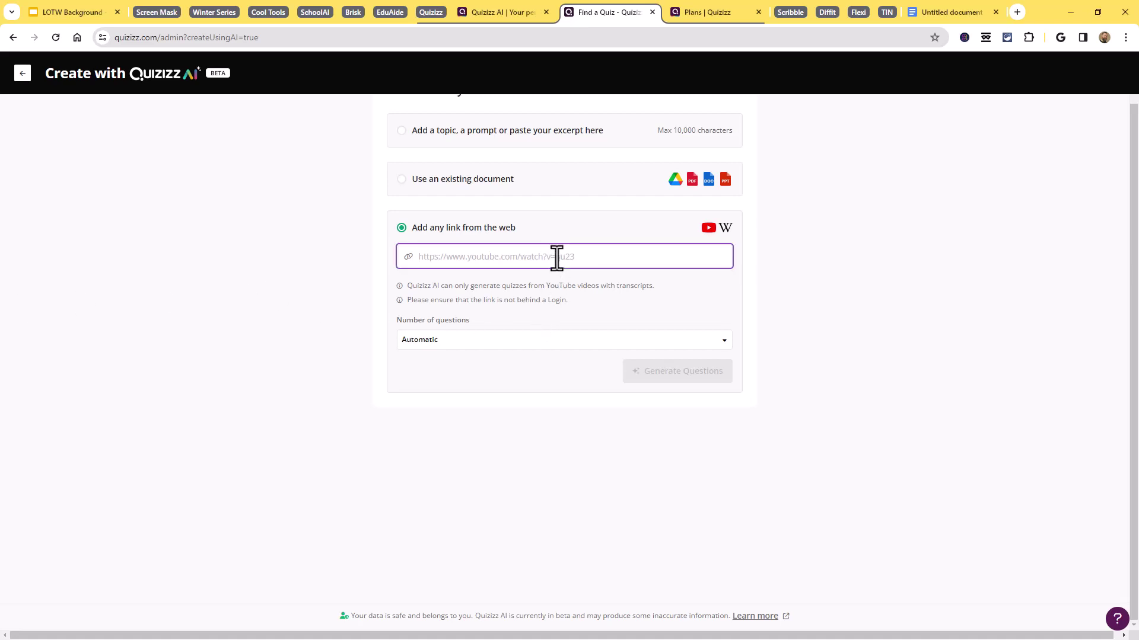
pyautogui.write('https://www.youtube.com/watch?v=Vtb3I8Vzlfg')
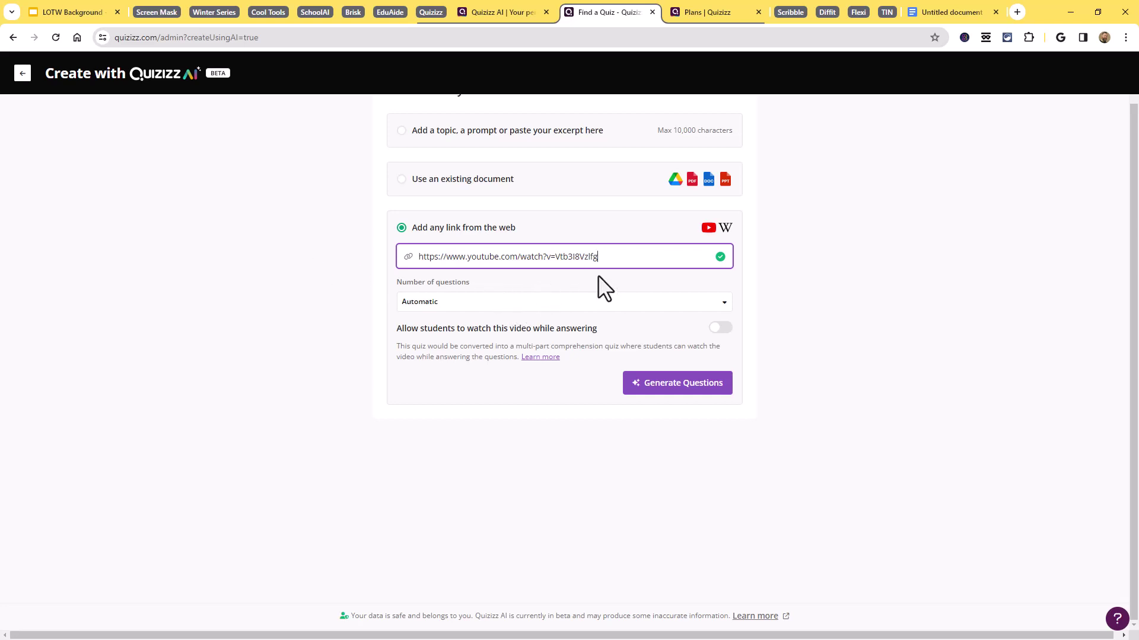
pyautogui.click(490, 303)
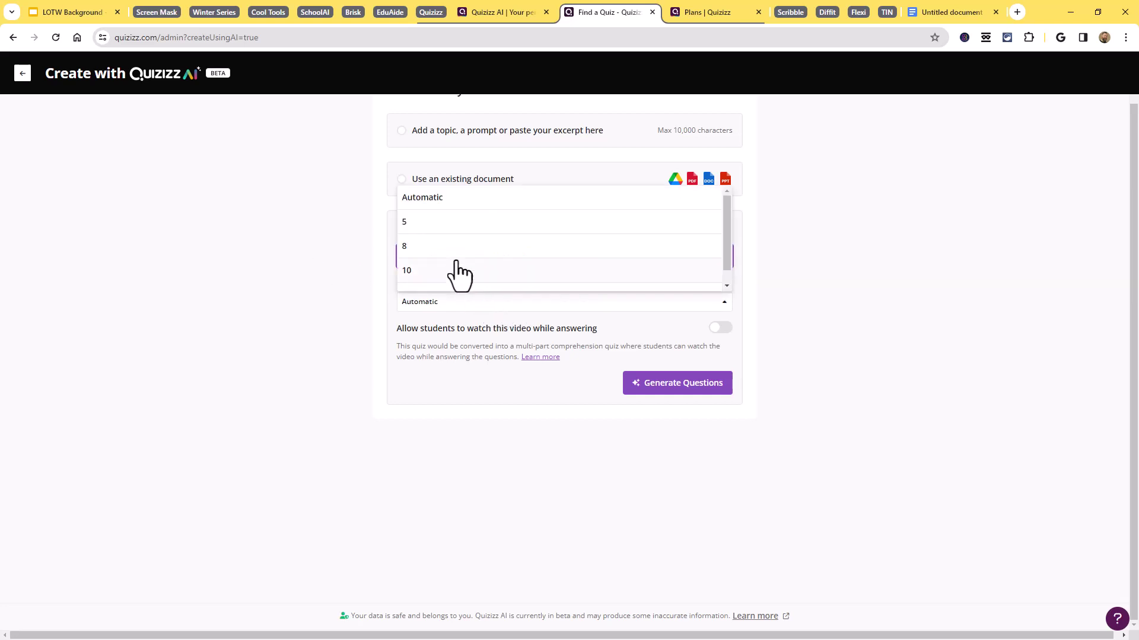
pyautogui.click(437, 224)
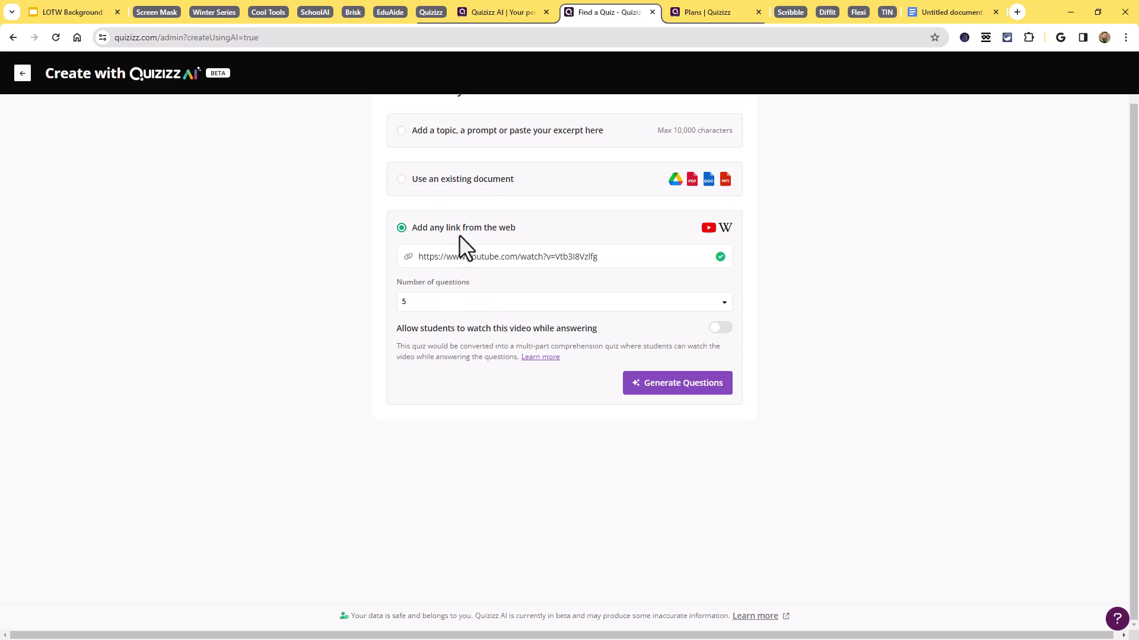
pyautogui.click(676, 384)
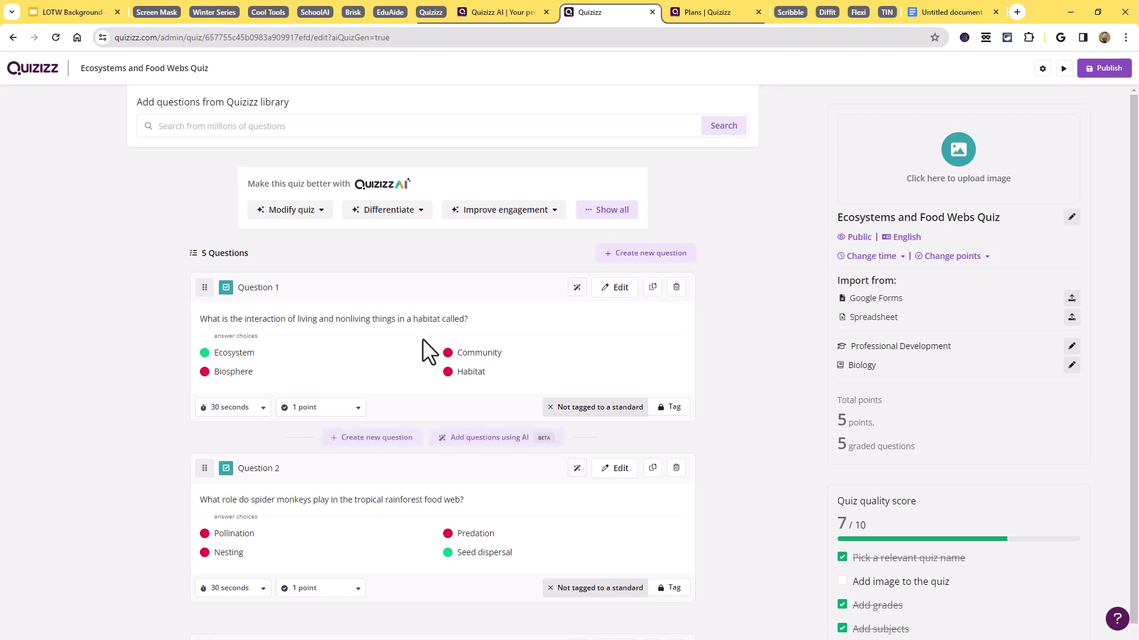
pyautogui.scroll(-3, 711, 315)
pyautogui.scroll(-4, 706, 304)
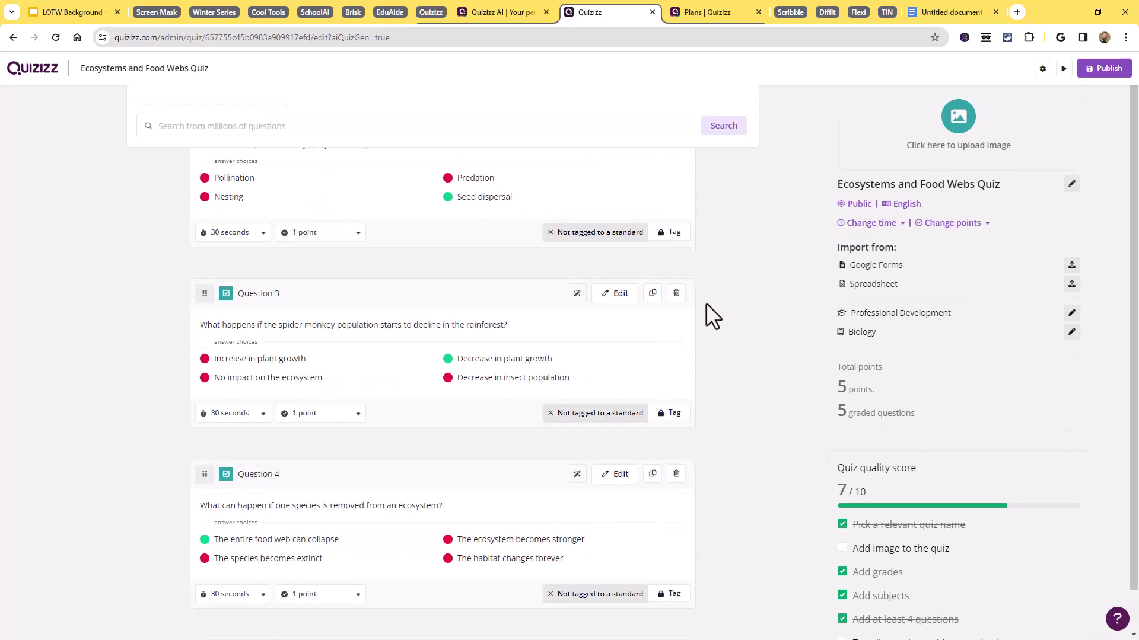
pyautogui.scroll(7, 706, 303)
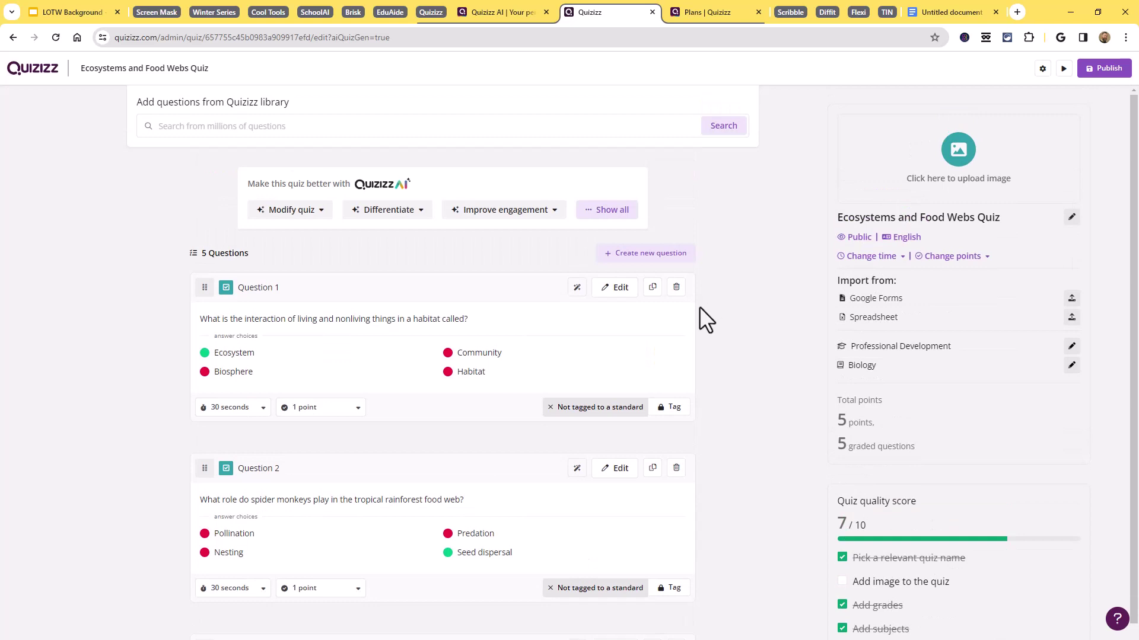
pyautogui.scroll(-1, 699, 307)
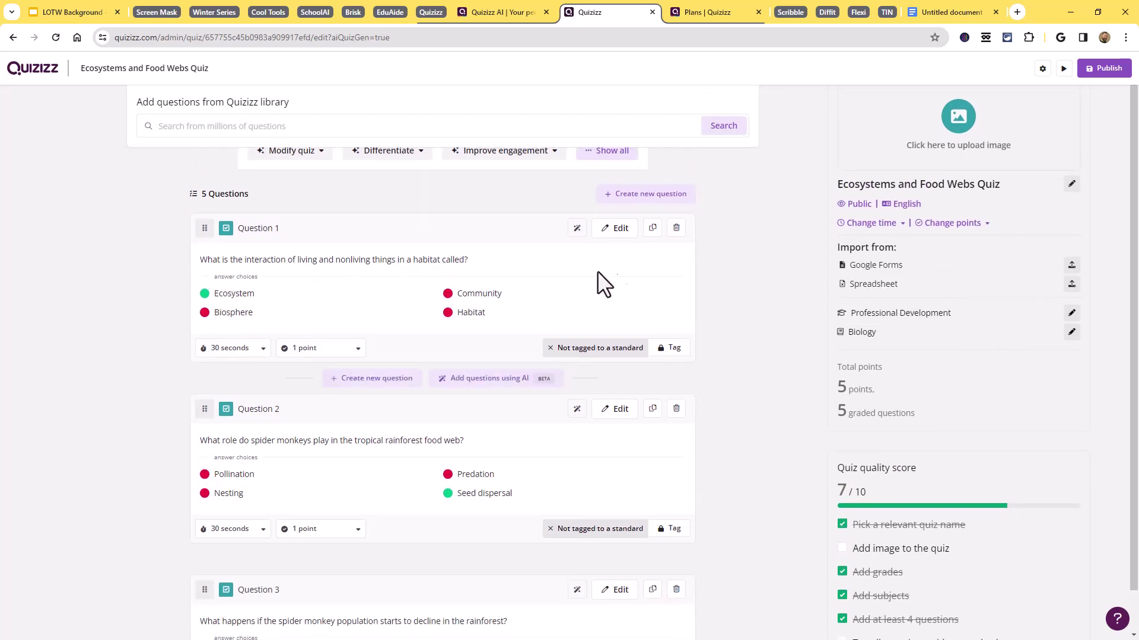
pyautogui.scroll(-3, 255, 303)
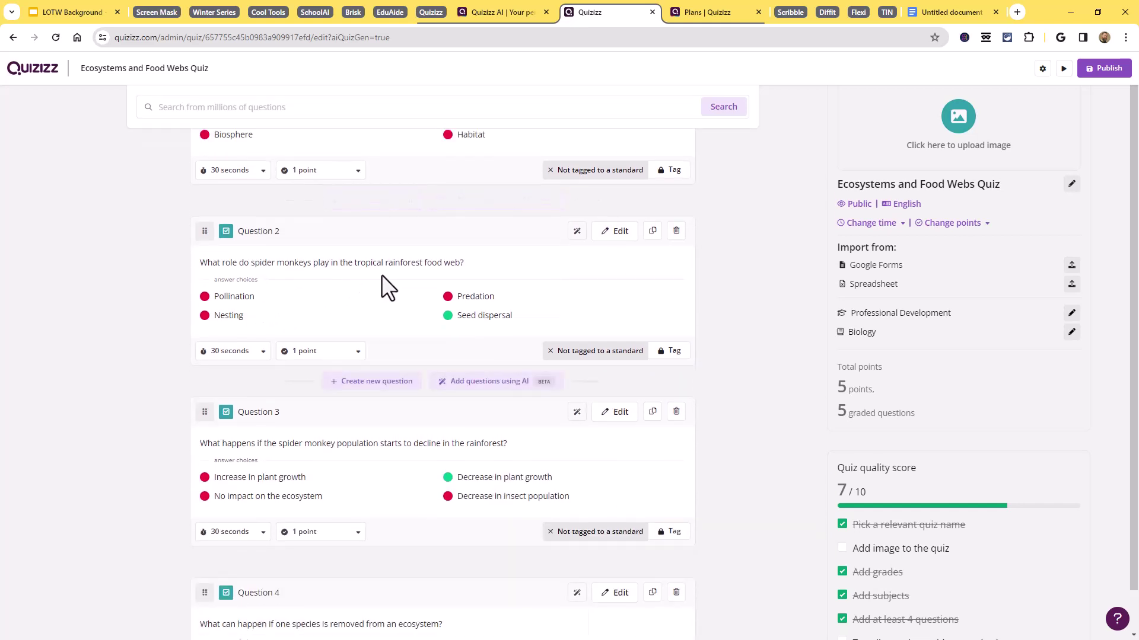
pyautogui.scroll(-5, 483, 279)
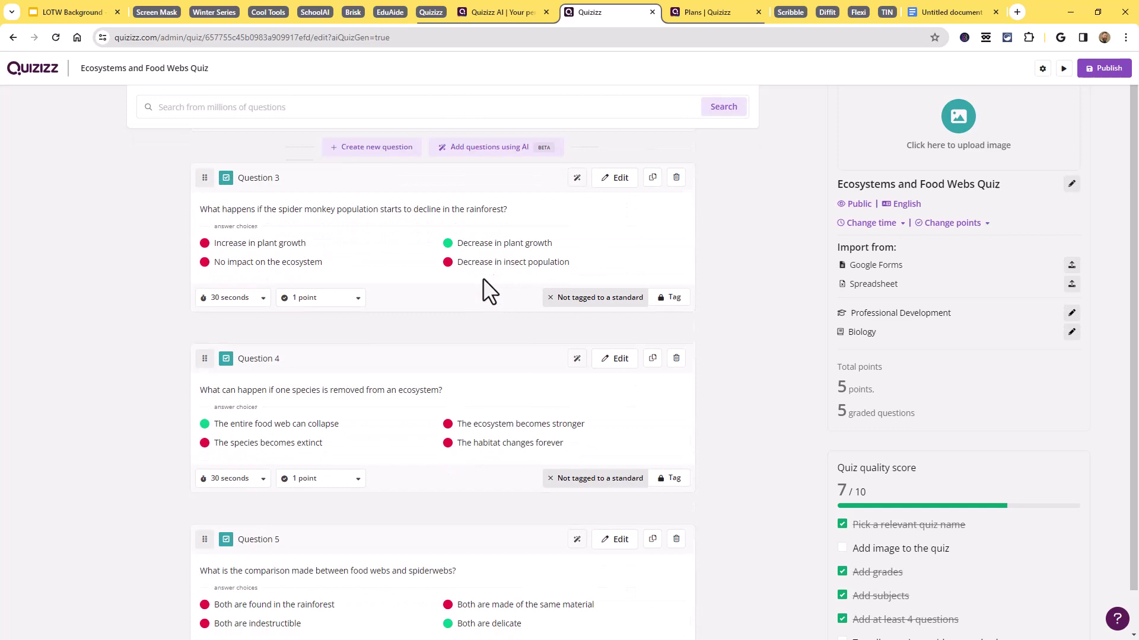
pyautogui.scroll(10, 483, 279)
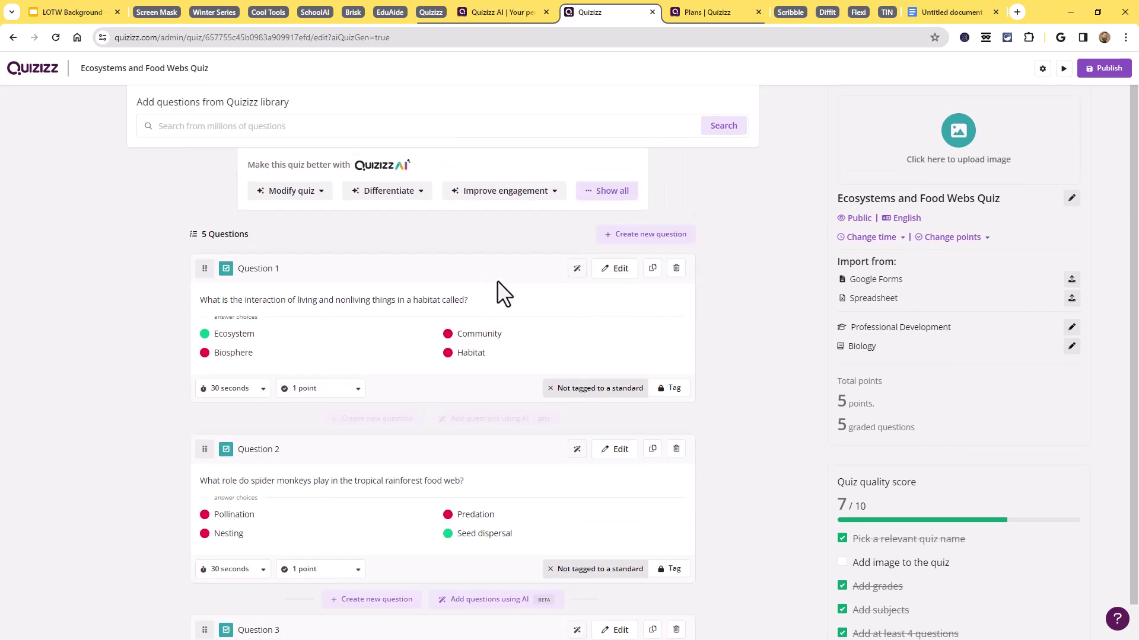
pyautogui.scroll(-8, 499, 280)
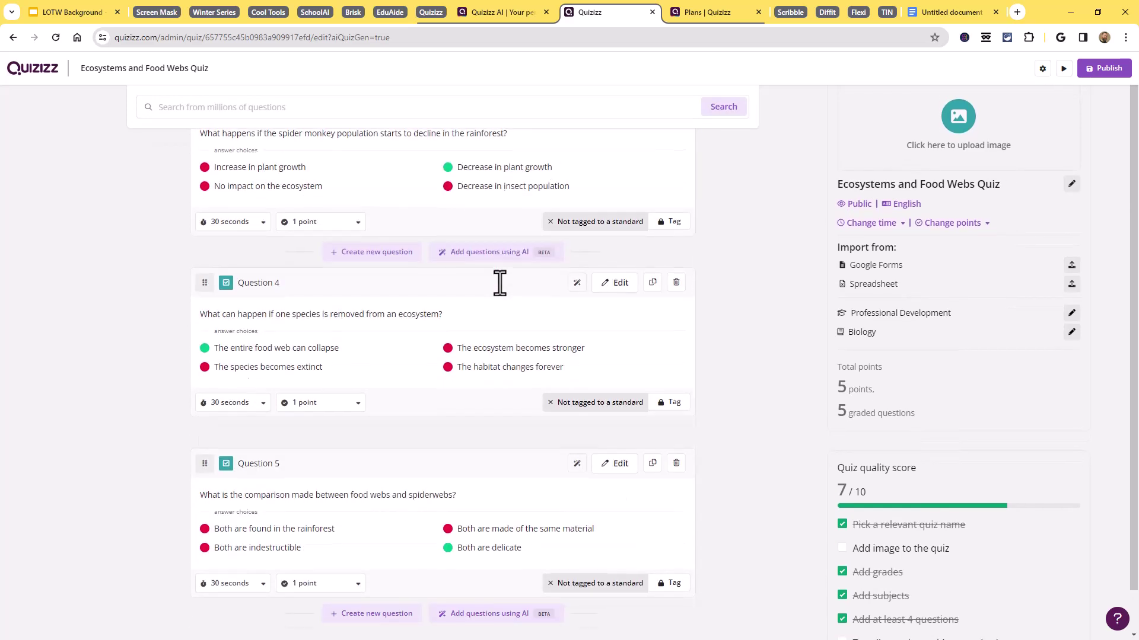
pyautogui.scroll(6, 499, 282)
pyautogui.scroll(3, 499, 284)
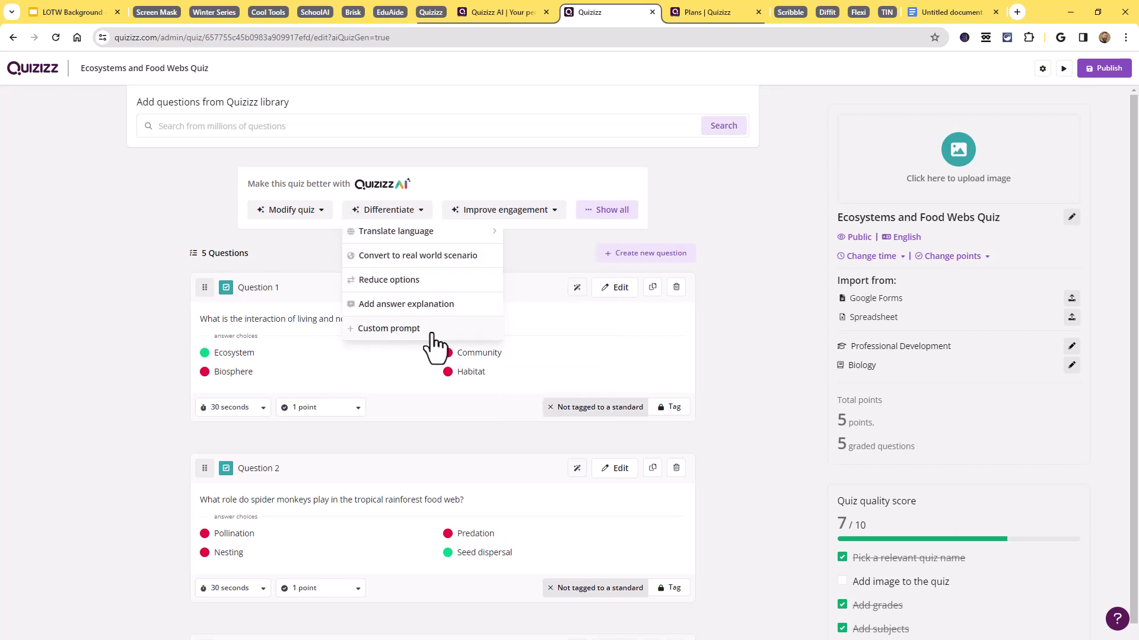
pyautogui.moveTo(321, 217)
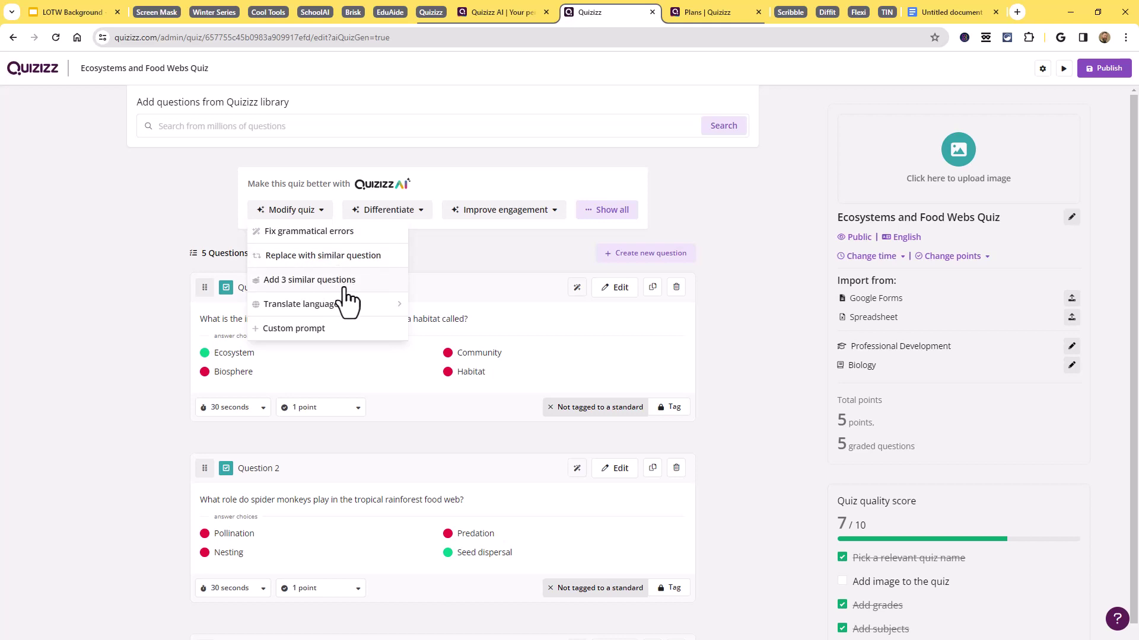
pyautogui.moveTo(359, 310)
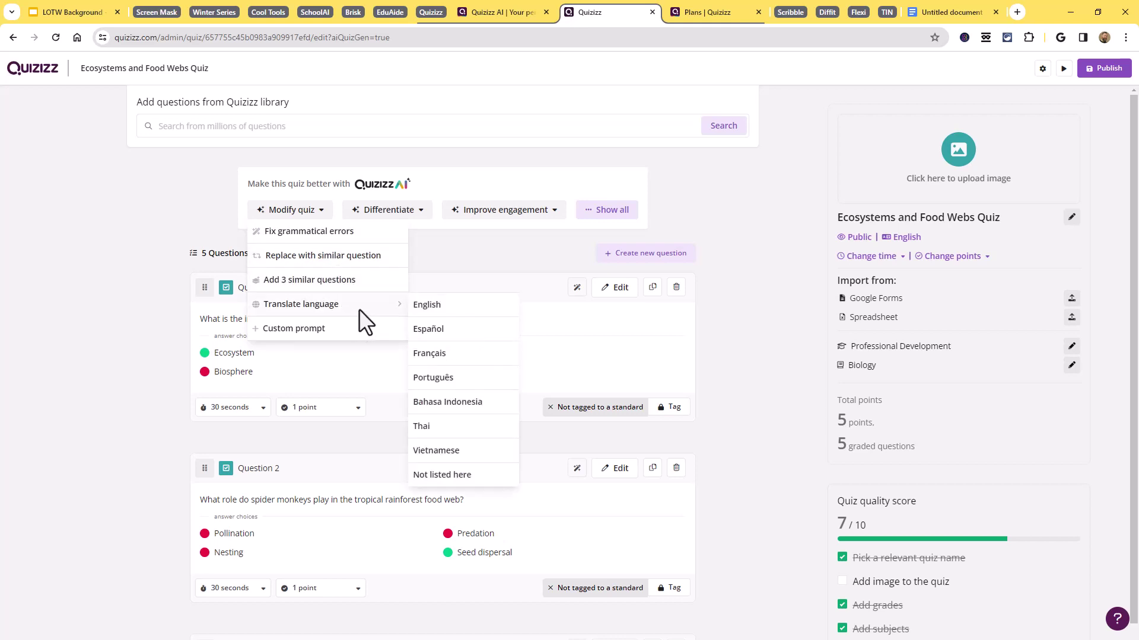
pyautogui.click(391, 211)
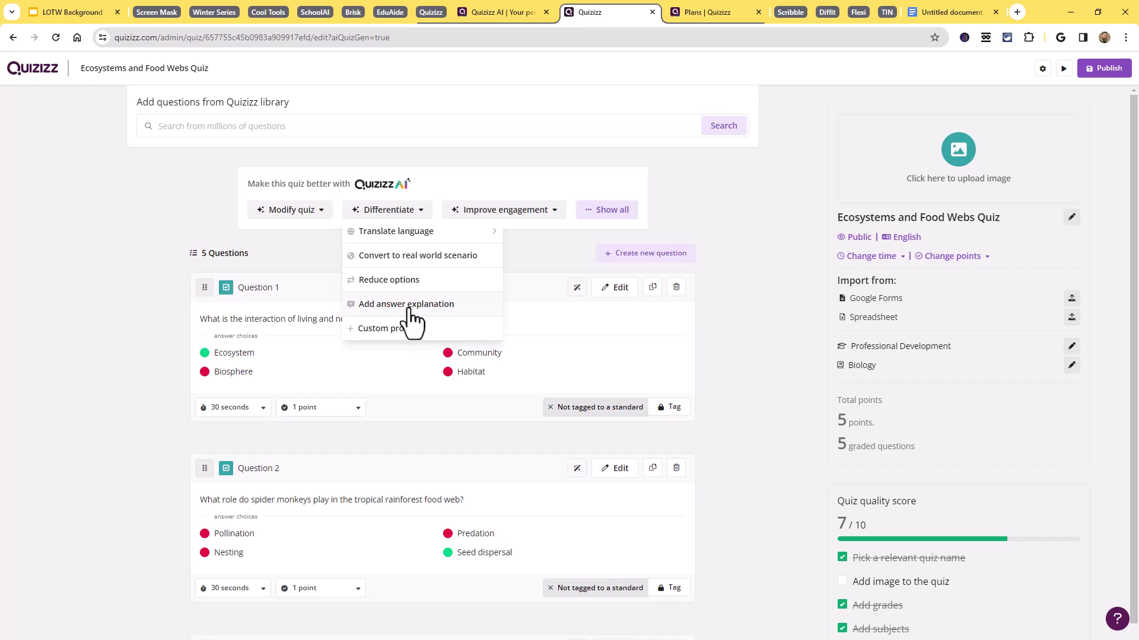
pyautogui.click(487, 211)
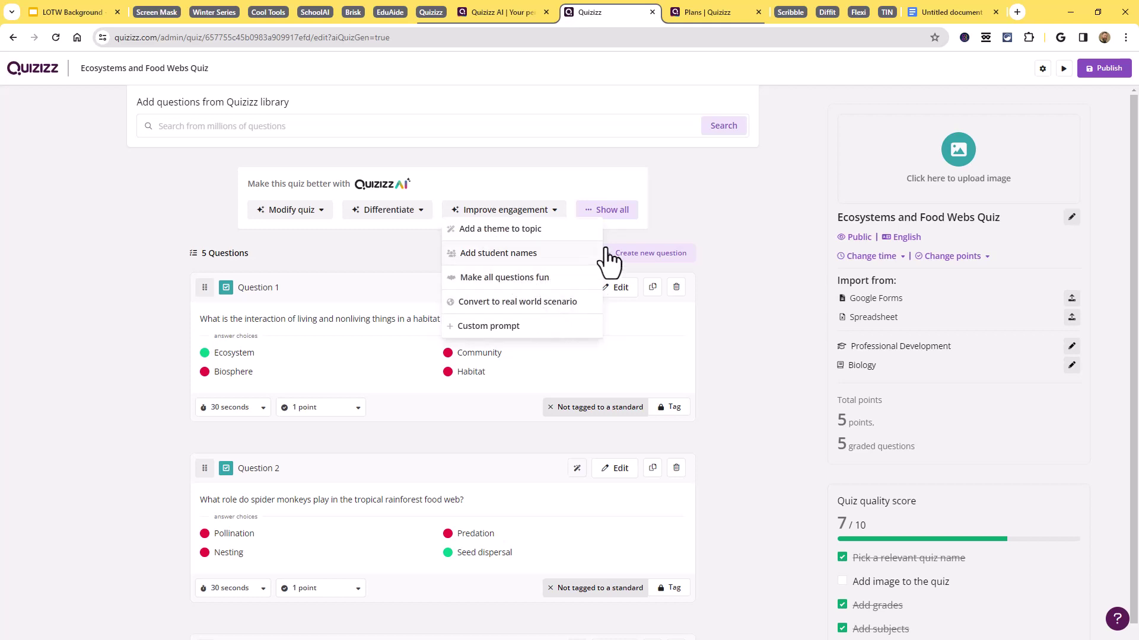
pyautogui.click(614, 212)
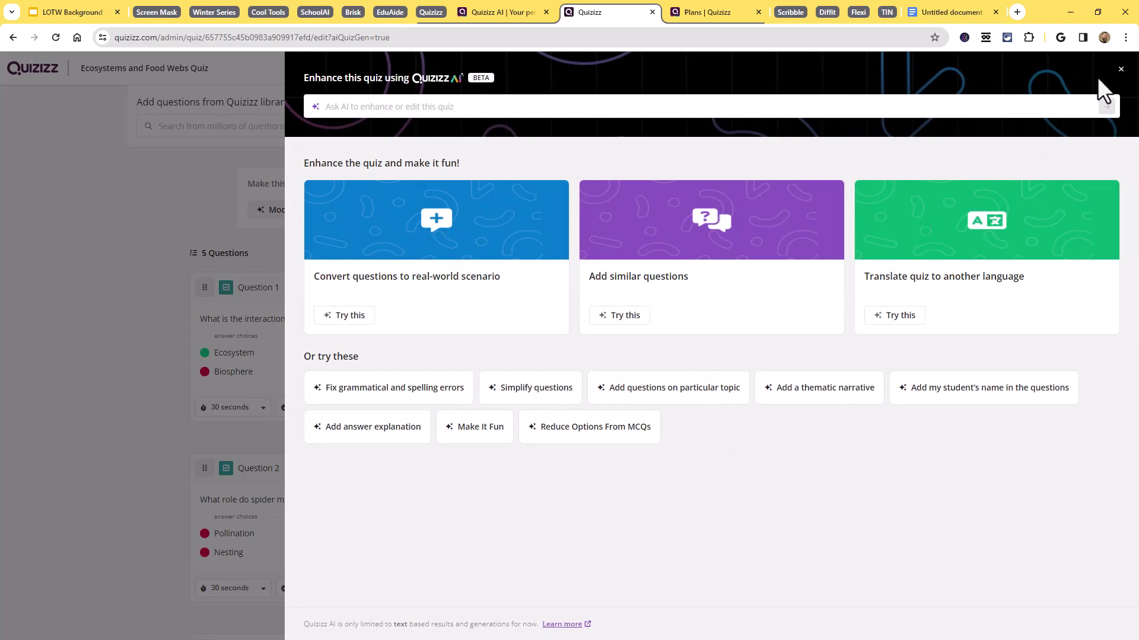
pyautogui.click(1120, 70)
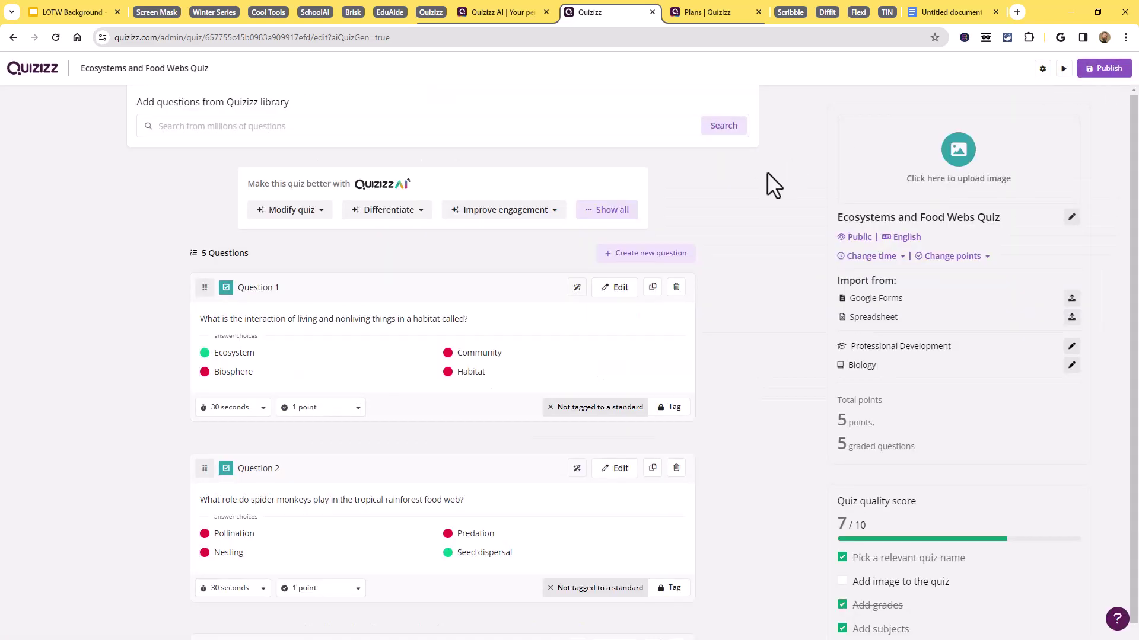
# Run AI Reduce Options on Question 1, previewing a two-choice Habitat/Ecosystem version
pyautogui.scroll(-1, 487, 311)
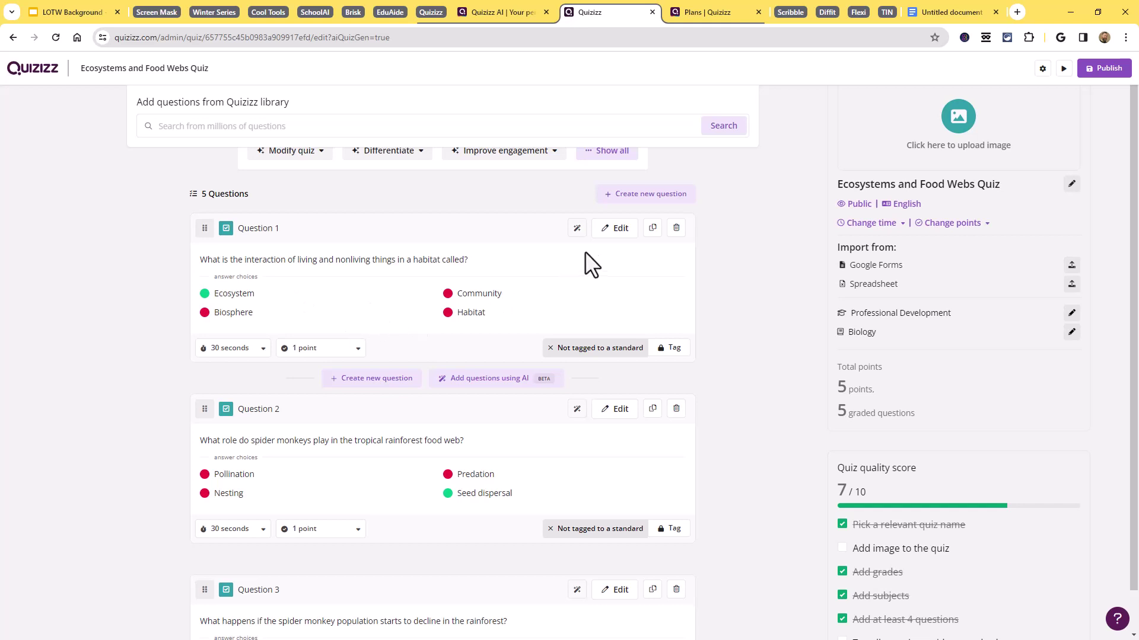
pyautogui.click(577, 229)
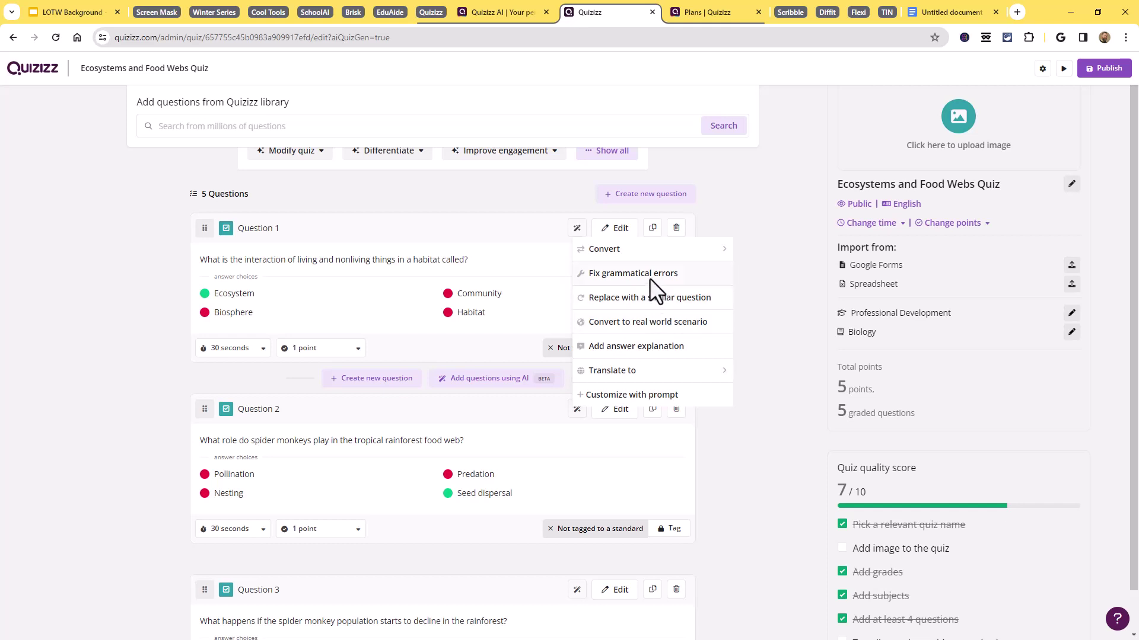
pyautogui.moveTo(624, 249)
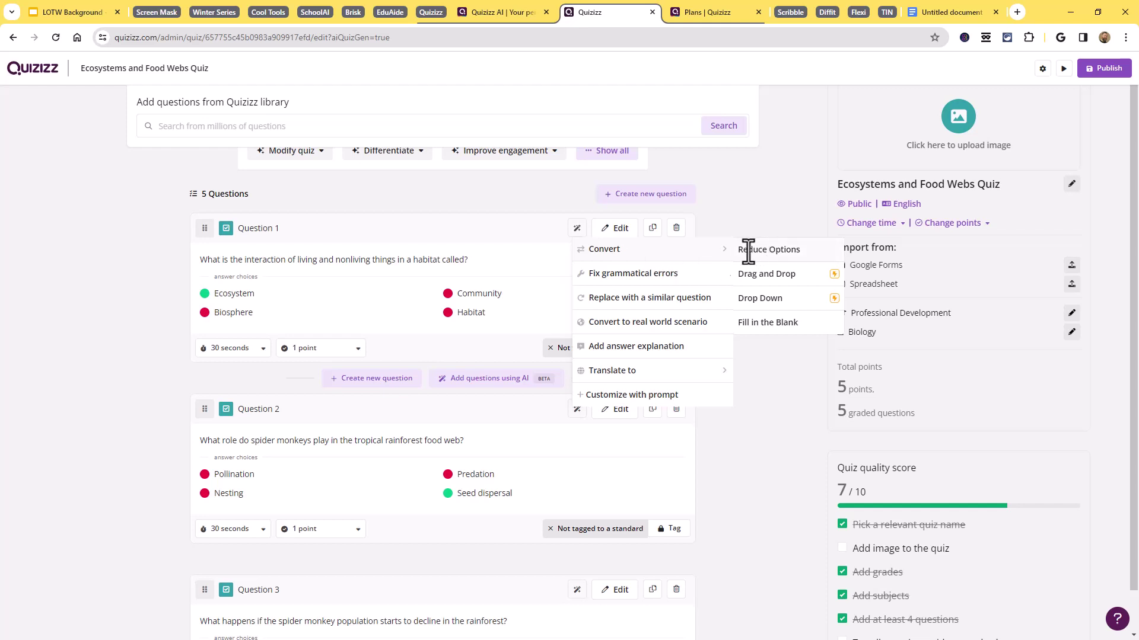
pyautogui.click(766, 249)
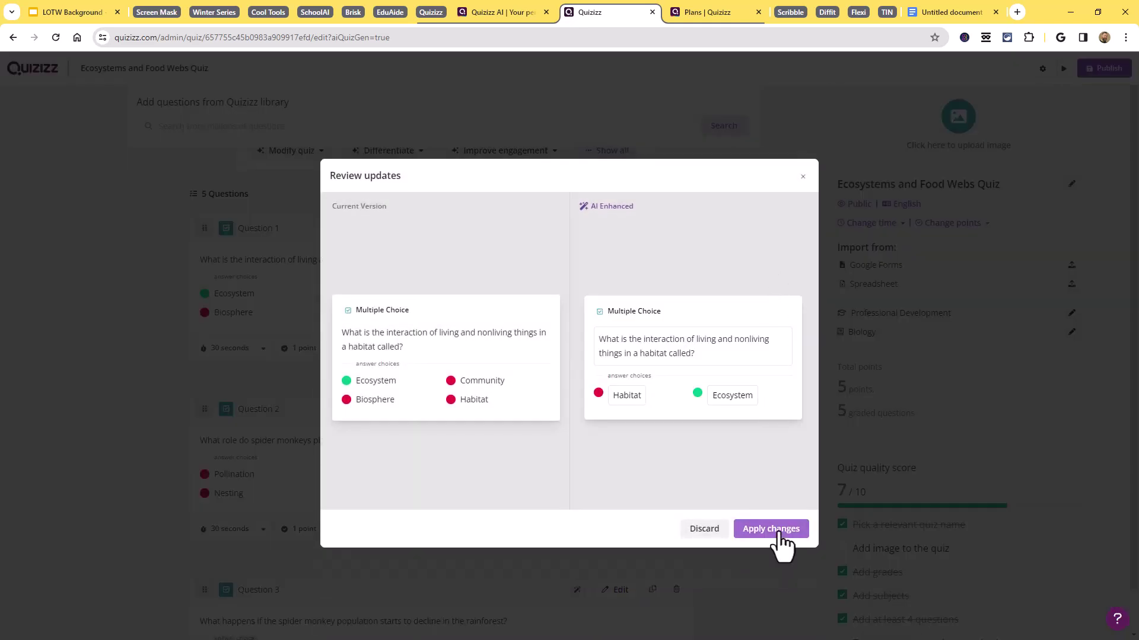
# Accept the two-option Question 1 (Habitat, Ecosystem), then view the Quizizz Plans page tiers
pyautogui.click(777, 534)
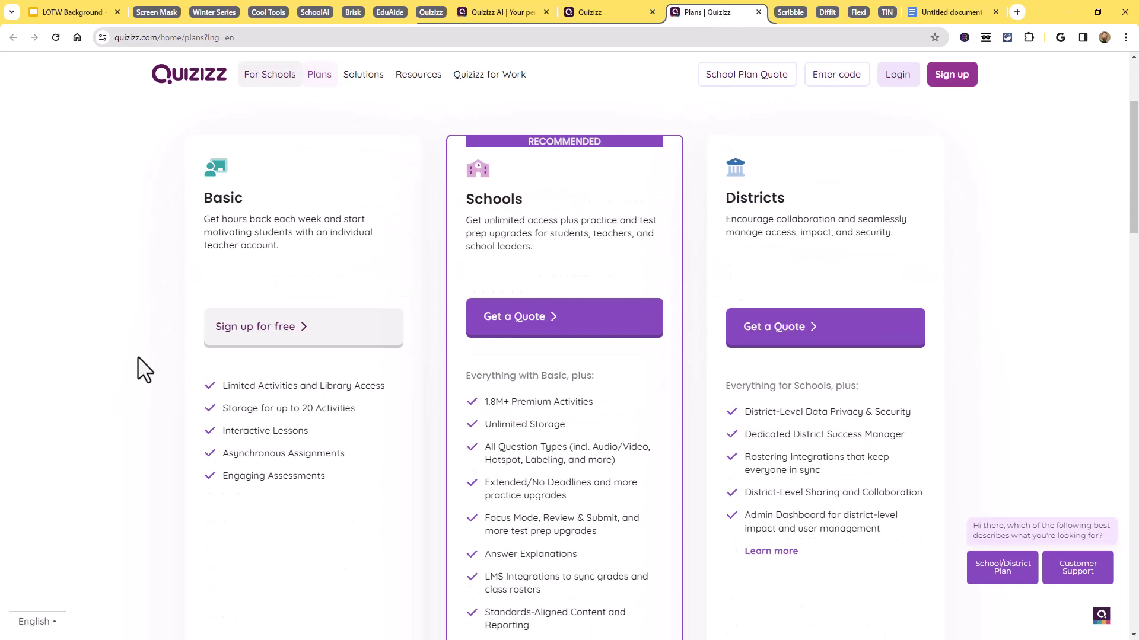
pyautogui.scroll(-2, 138, 357)
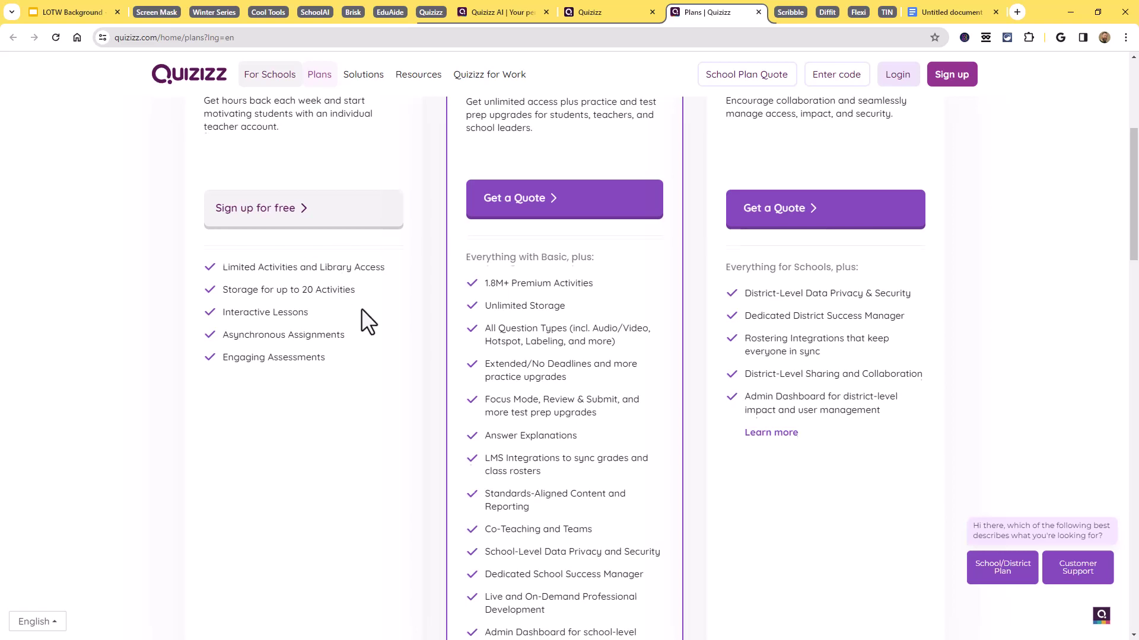
# Browse the Plans comparison, then return to the Quizizz AI overview at its Enhance section
pyautogui.scroll(3, 361, 308)
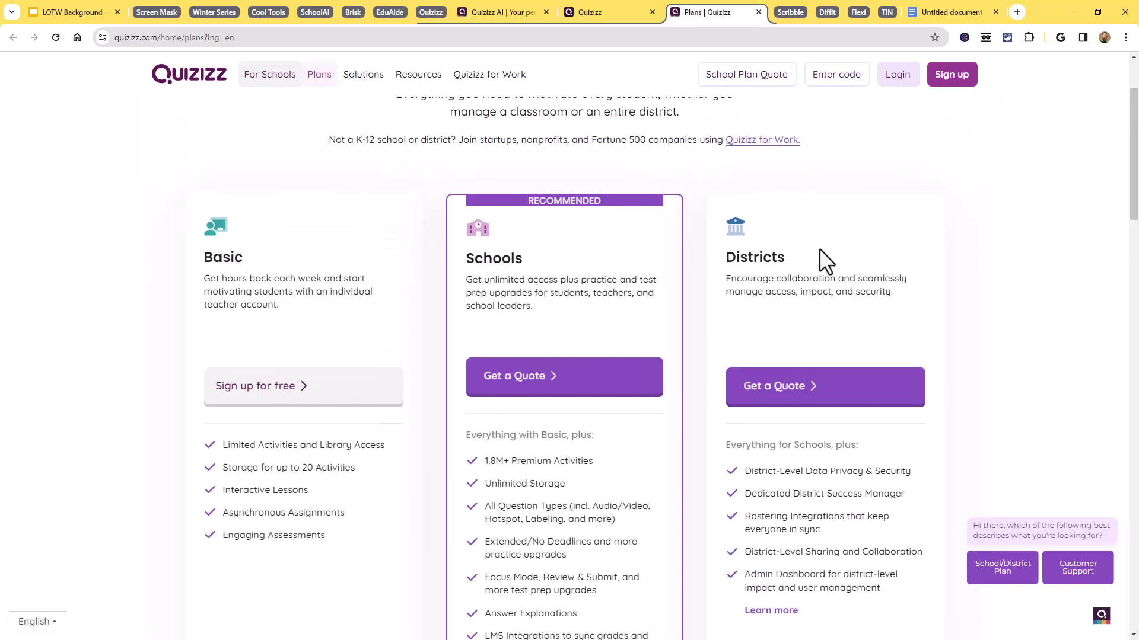
pyautogui.scroll(-3, 820, 249)
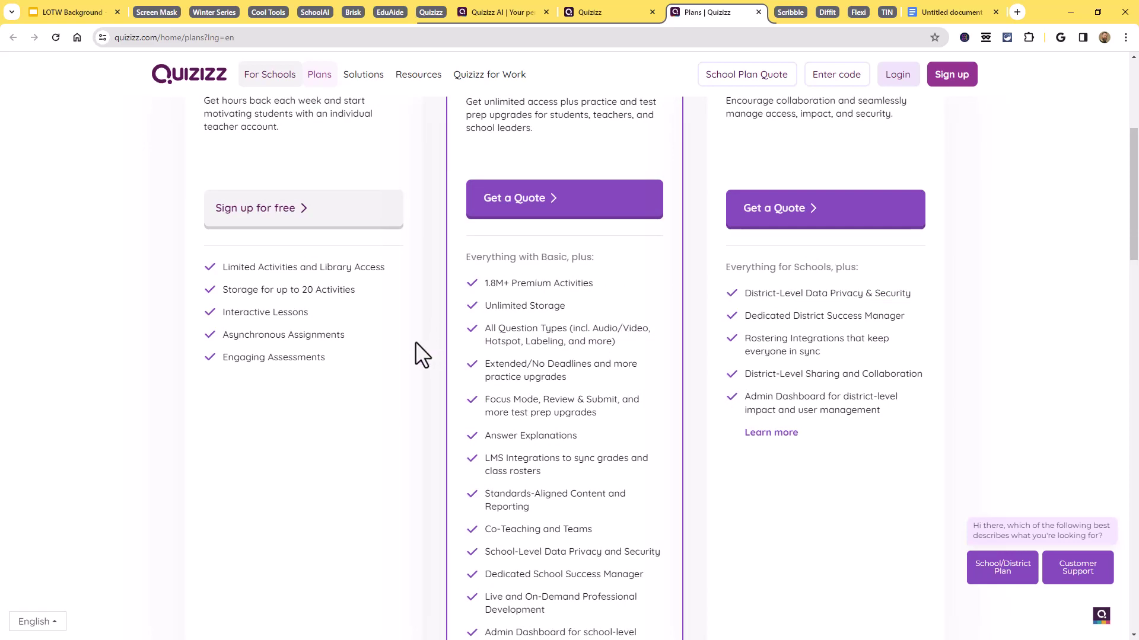
pyautogui.scroll(5, 415, 342)
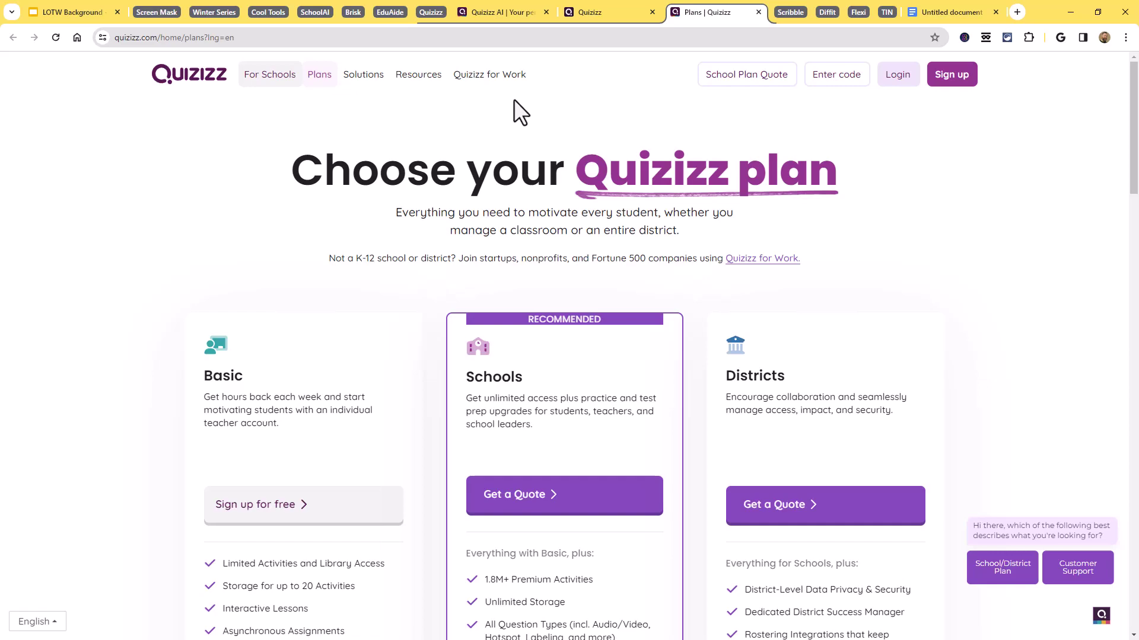
pyautogui.click(511, 17)
pyautogui.scroll(15, 541, 274)
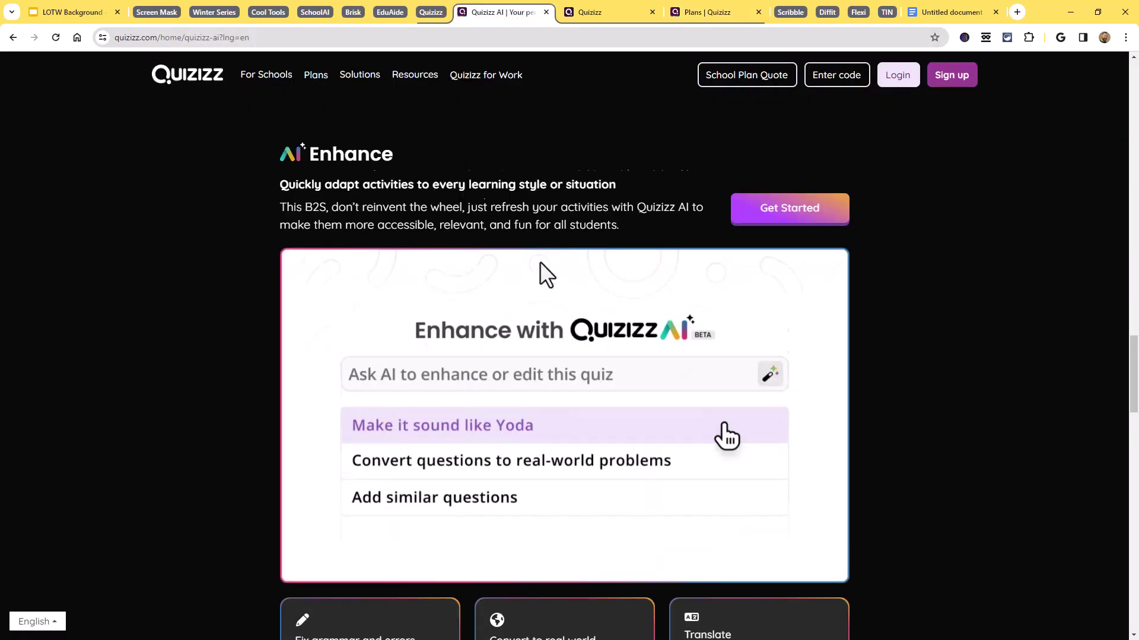
pyautogui.scroll(12, 549, 289)
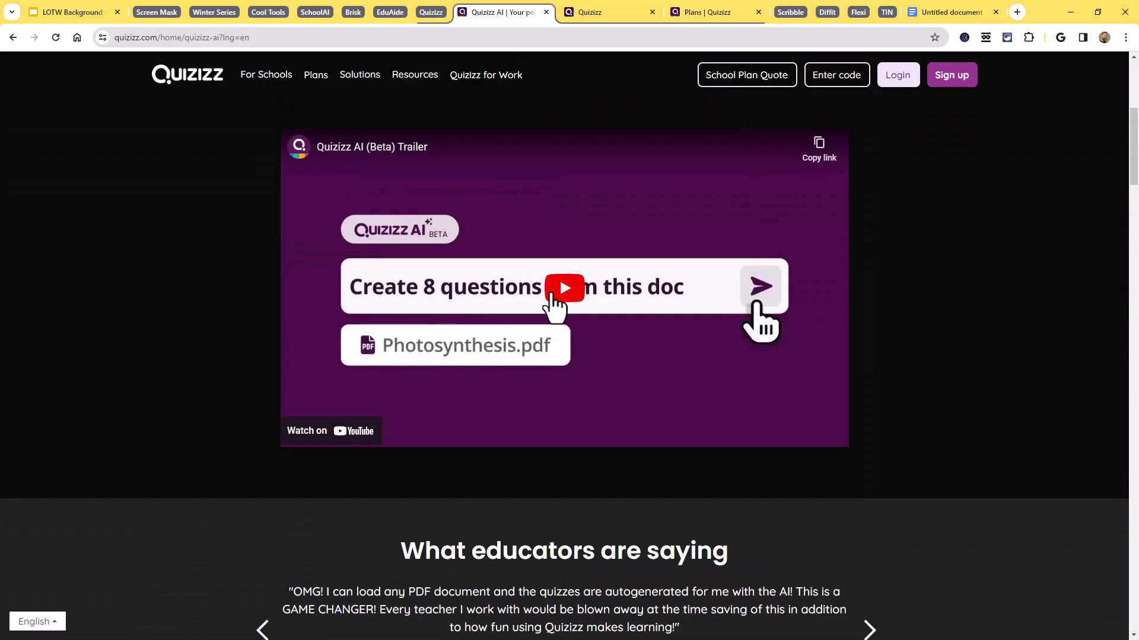